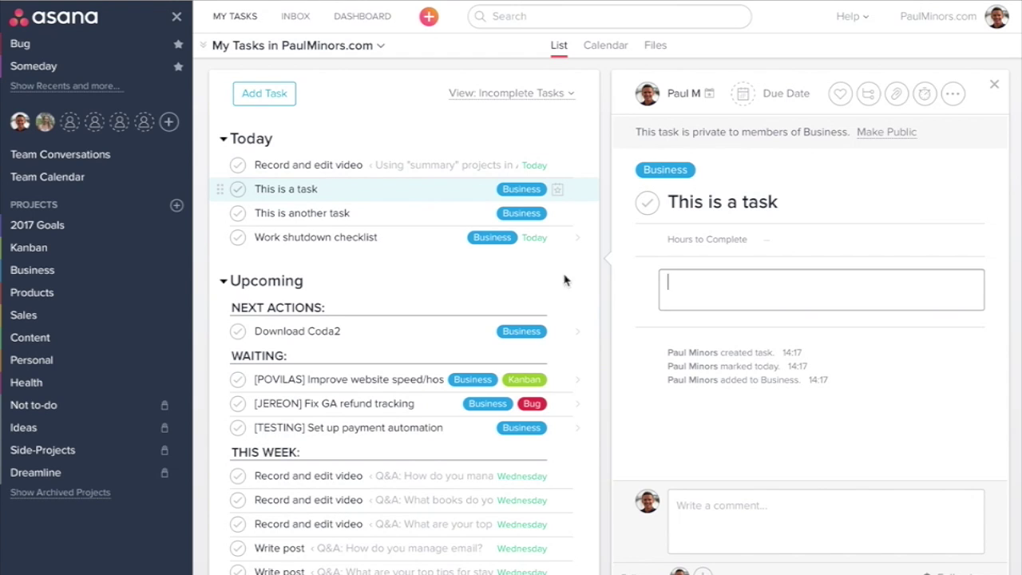
# - Examine the "Record and edit video" task, the Business project's task list and the Kanban project
pyautogui.click(423, 166)
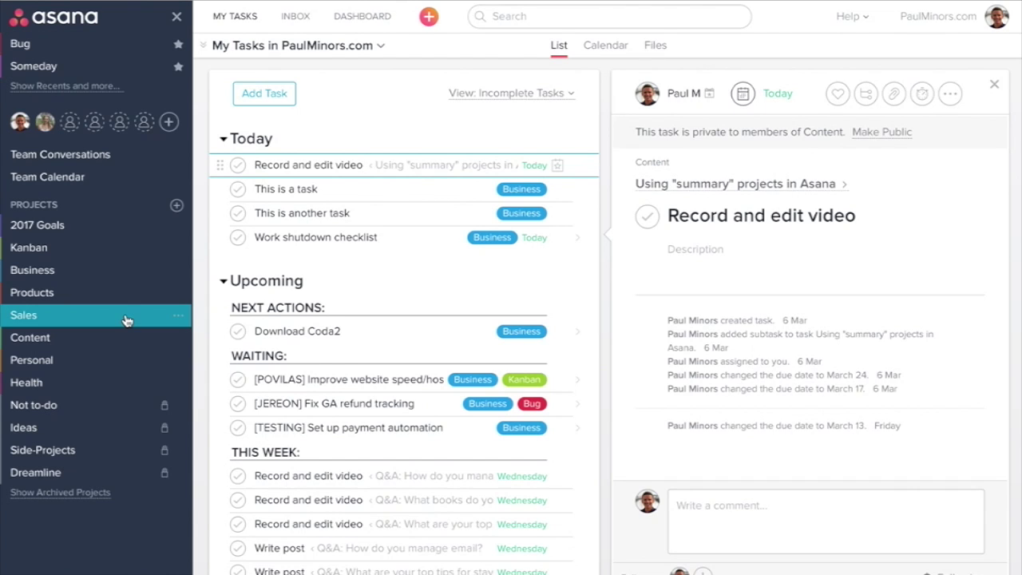
pyautogui.click(69, 270)
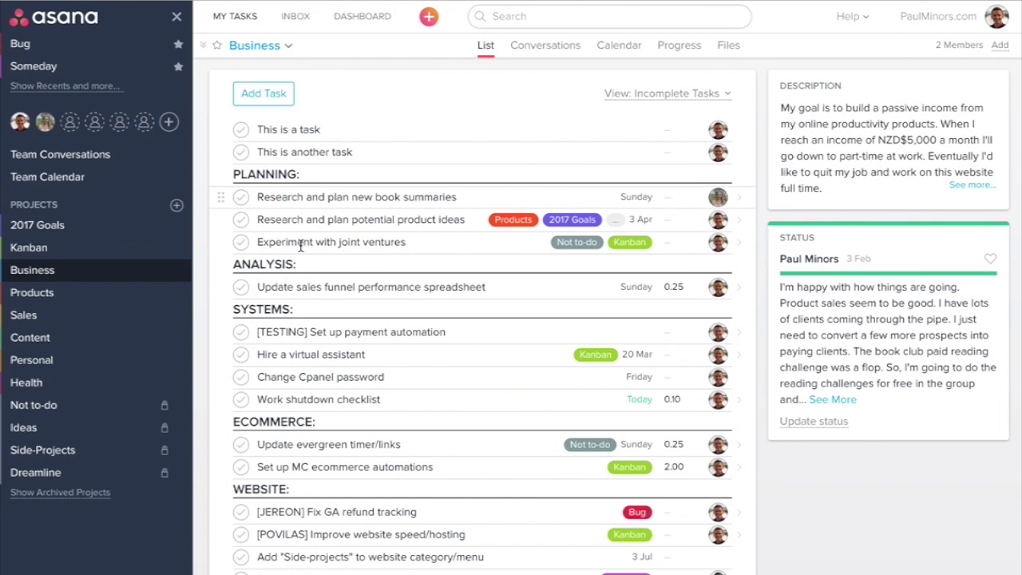
pyautogui.scroll(-3, 324, 287)
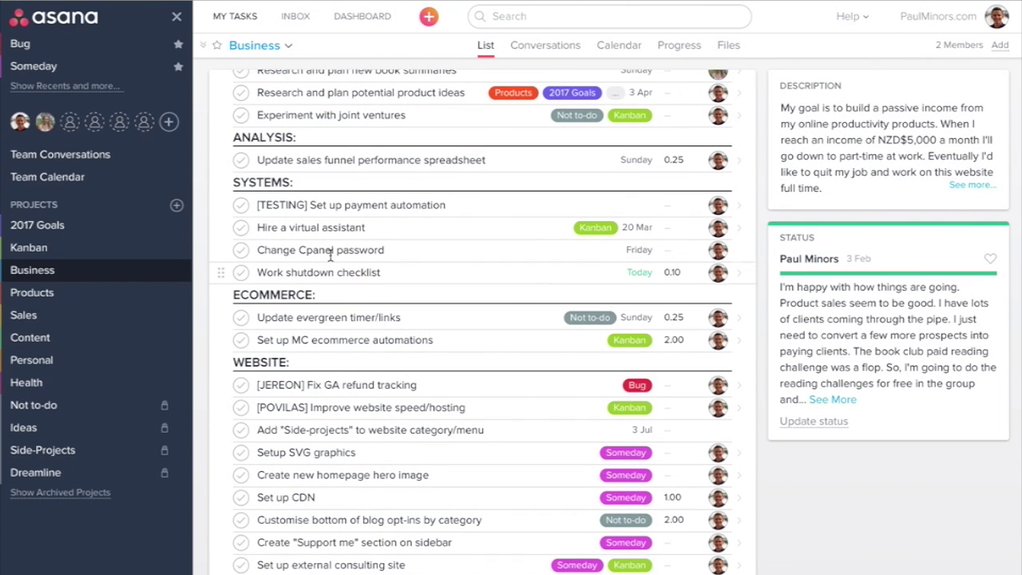
pyautogui.scroll(-3, 439, 244)
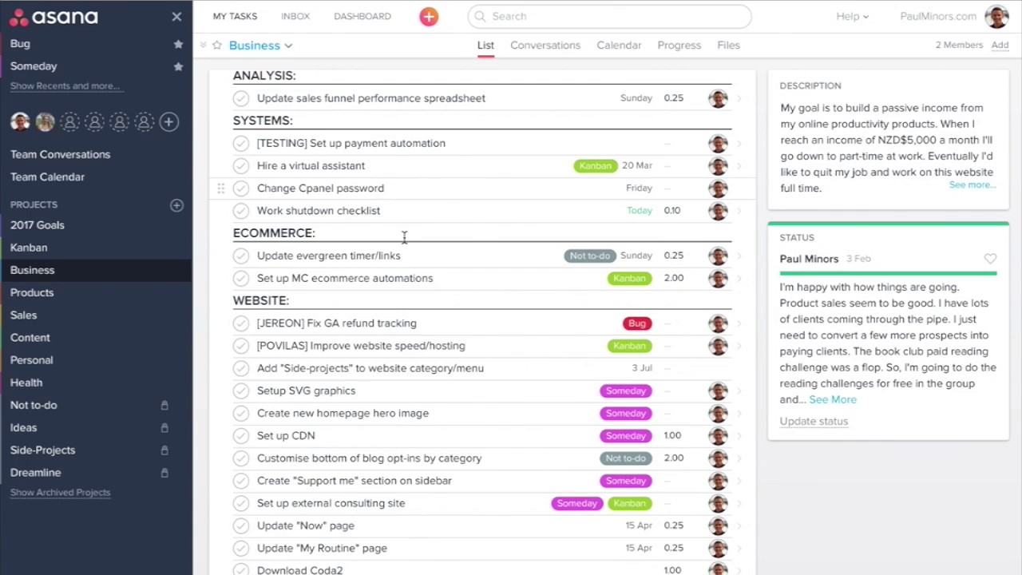
pyautogui.scroll(6, 406, 197)
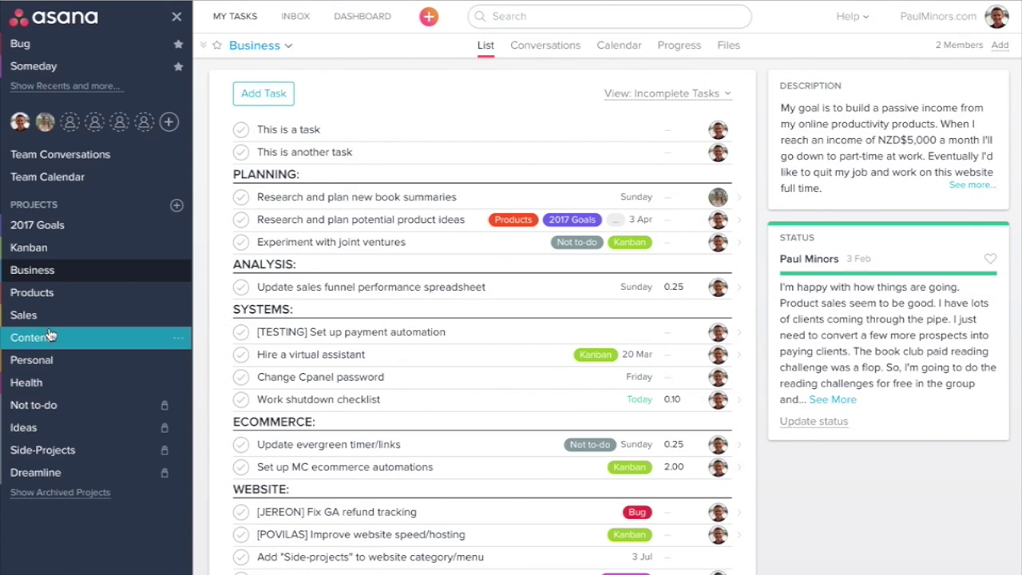
pyautogui.click(50, 252)
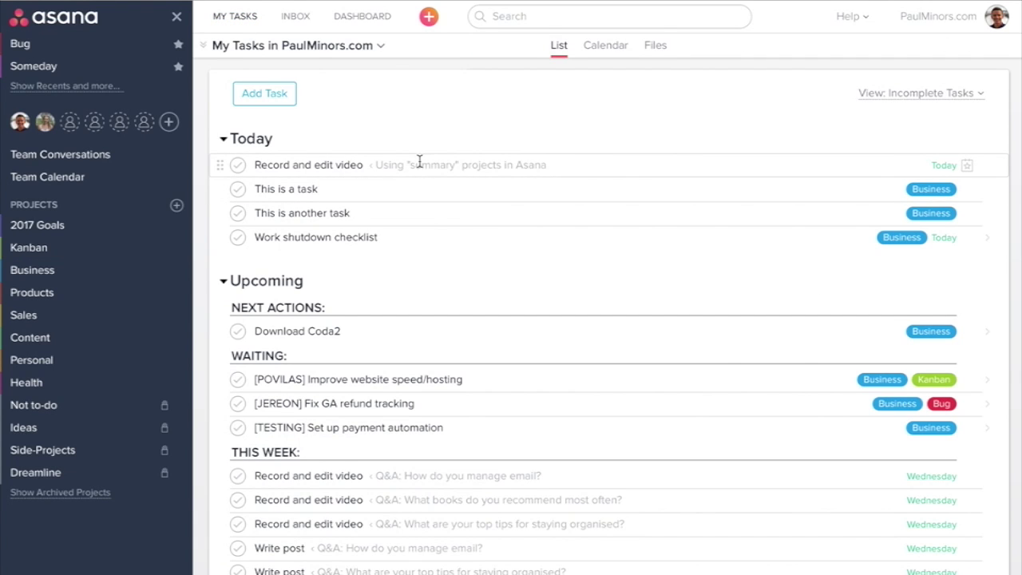
# - View the details of the first three tasks under Today in My Tasks, from "Record and edit video" to "This is another task"
pyautogui.click(419, 162)
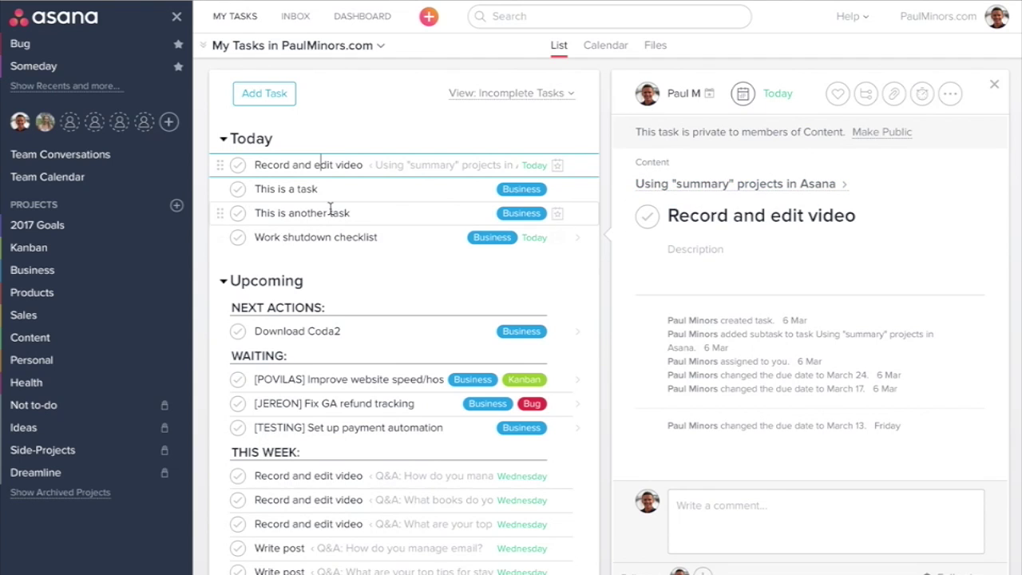
pyautogui.press('Down')
pyautogui.press('Down')
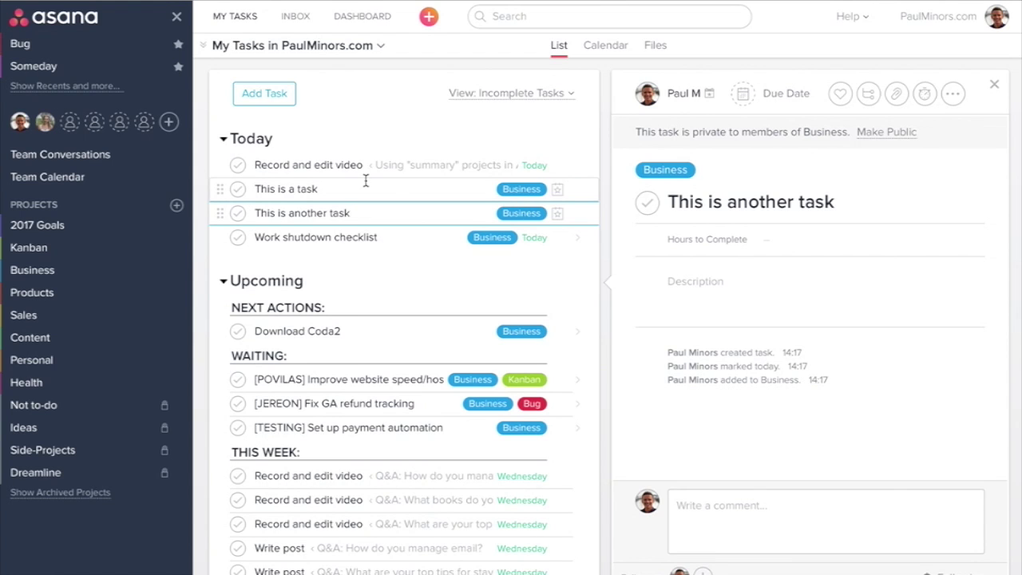
# - Create a new blank project named "Weekly Sprints" with the List layout, public to the organisation
pyautogui.click(175, 207)
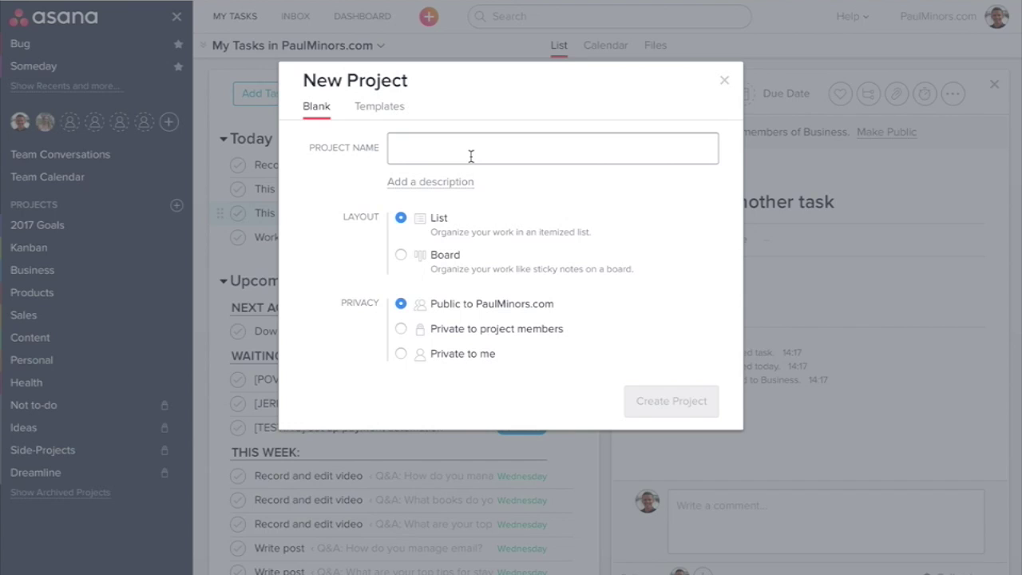
pyautogui.write('Weekly')
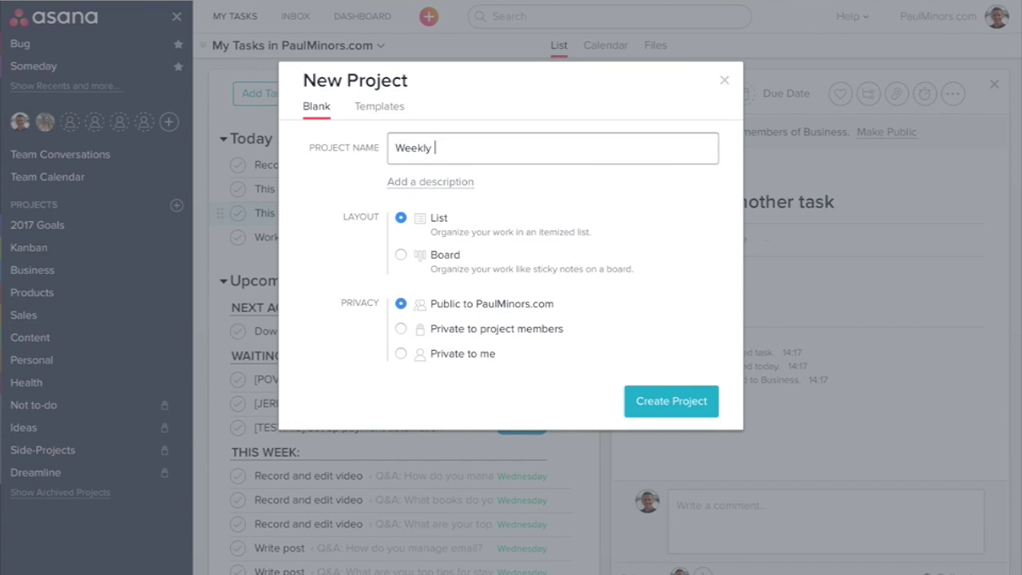
pyautogui.write(' Sprints')
pyautogui.click(671, 405)
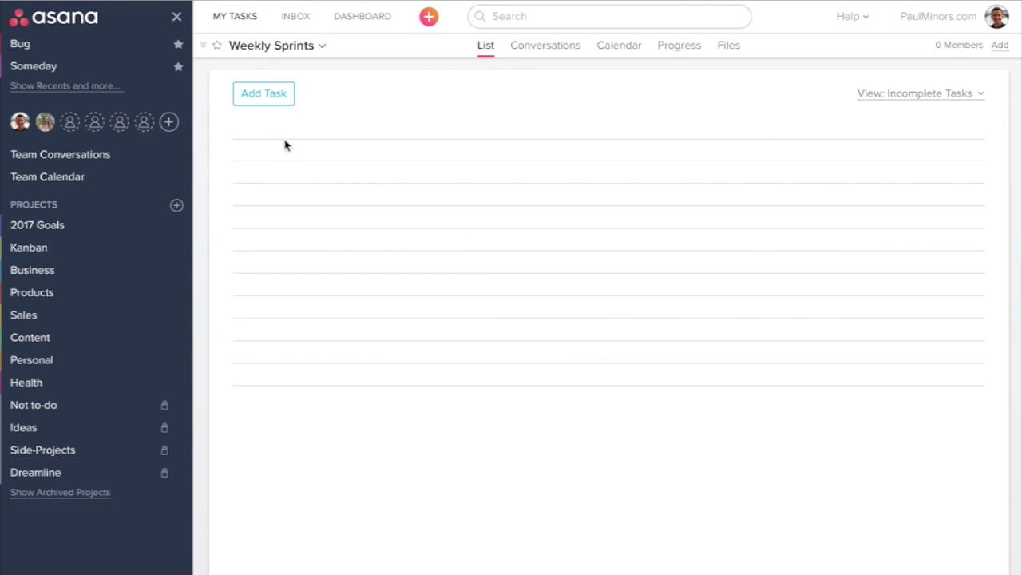
# - Add three sections to the Weekly Sprints project, named "WEEK 1:", "WEEK 2:" and "WEEK 3:"
pyautogui.click(326, 130)
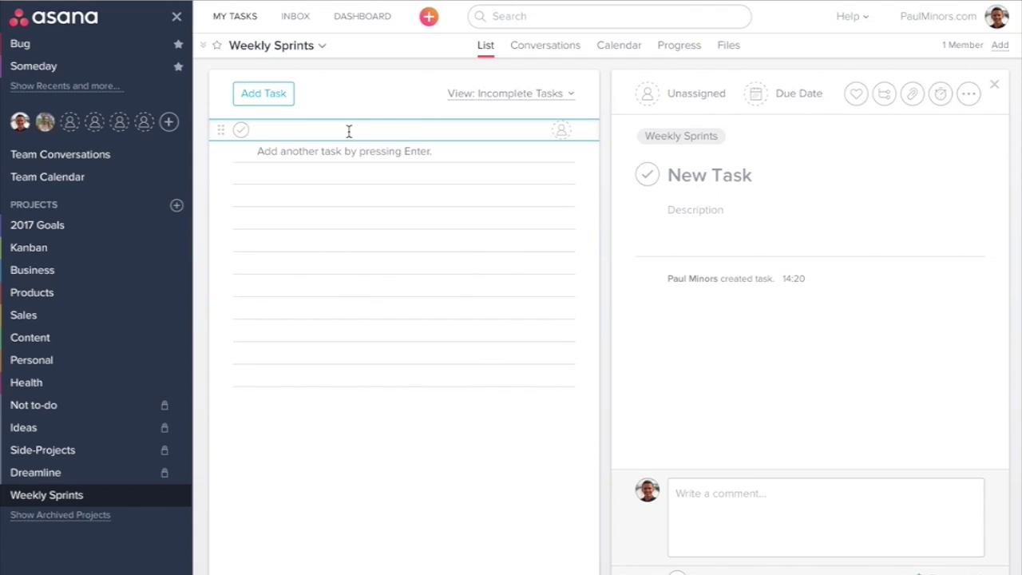
pyautogui.write('WEE')
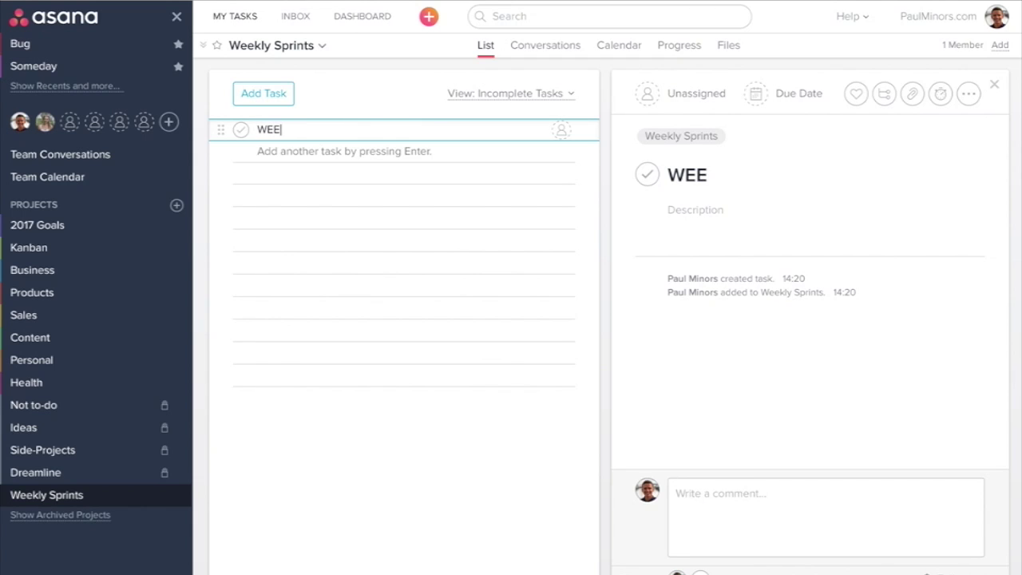
pyautogui.write('K 1:')
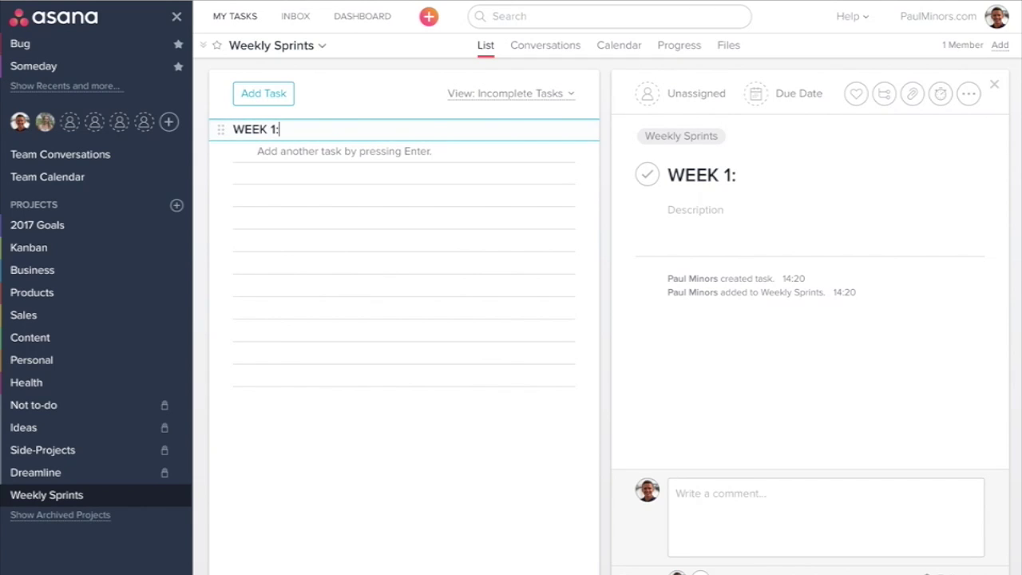
pyautogui.press('Return')
pyautogui.write('WEEK 2:')
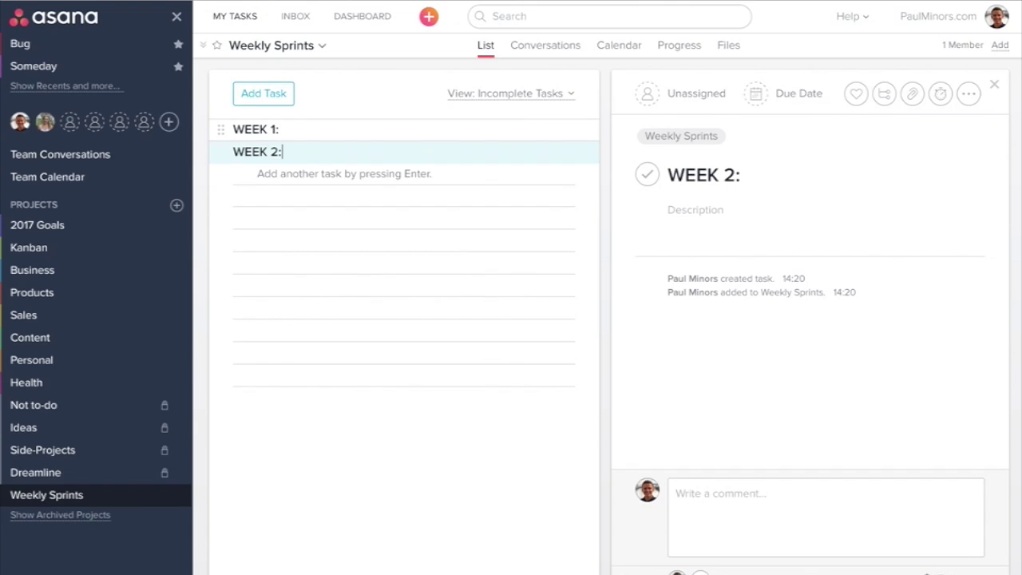
pyautogui.press('Return')
pyautogui.write('WEEK 3:')
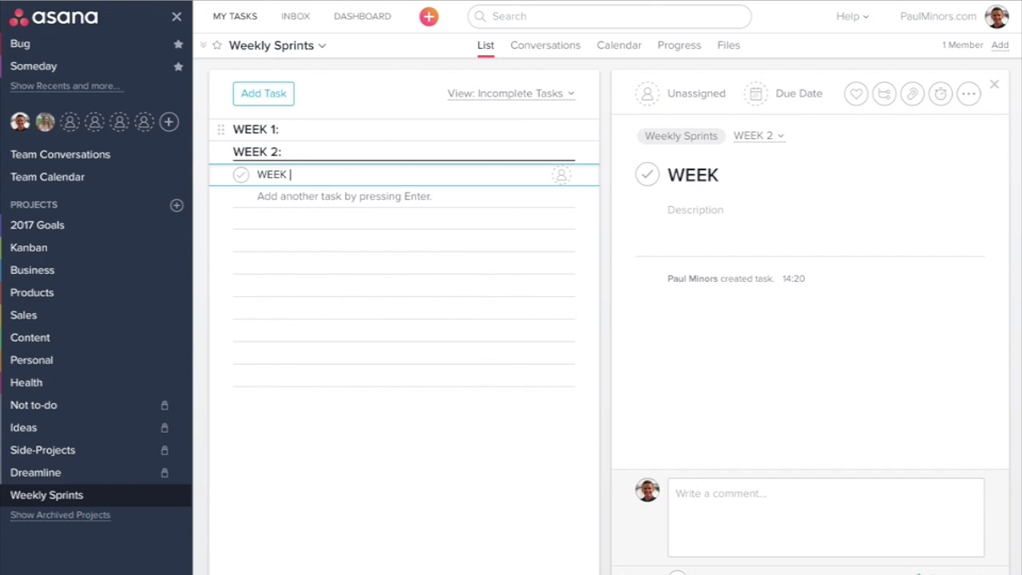
pyautogui.click(349, 133)
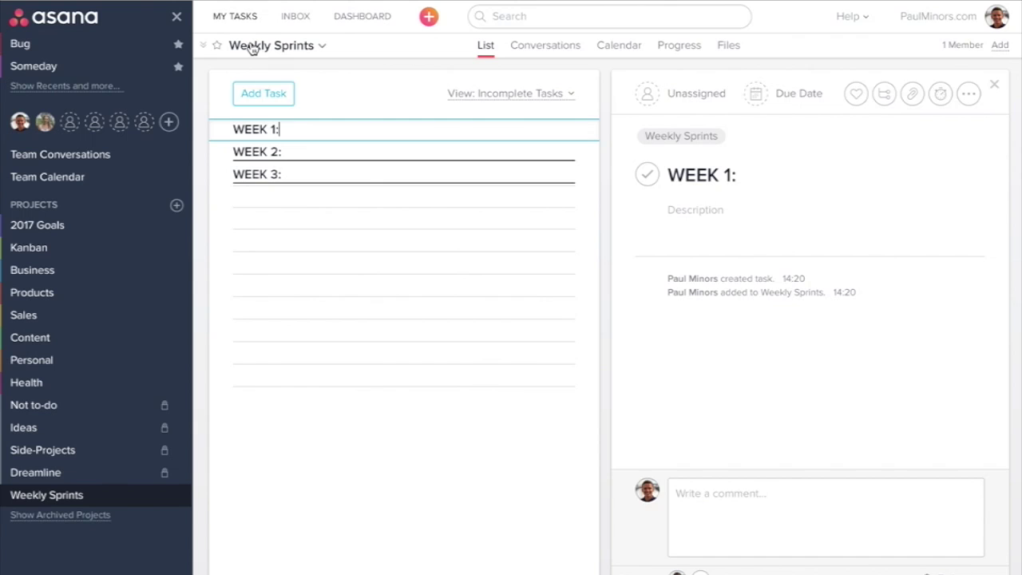
pyautogui.click(427, 113)
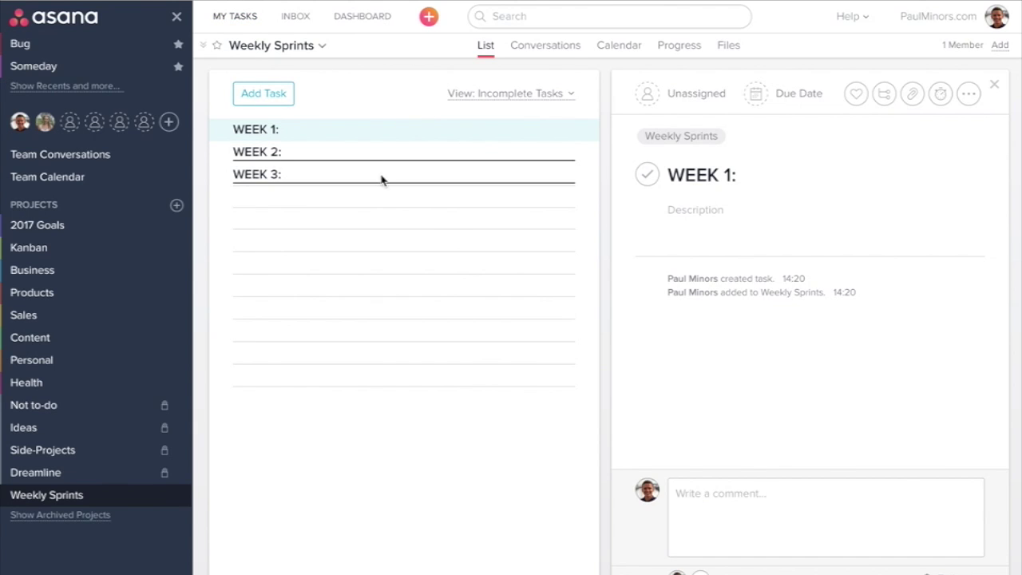
# - Add the first three tasks under Today in My Tasks to the Weekly Sprints project all at once
pyautogui.hotkey('Tab', 'm')
pyautogui.click(354, 168)
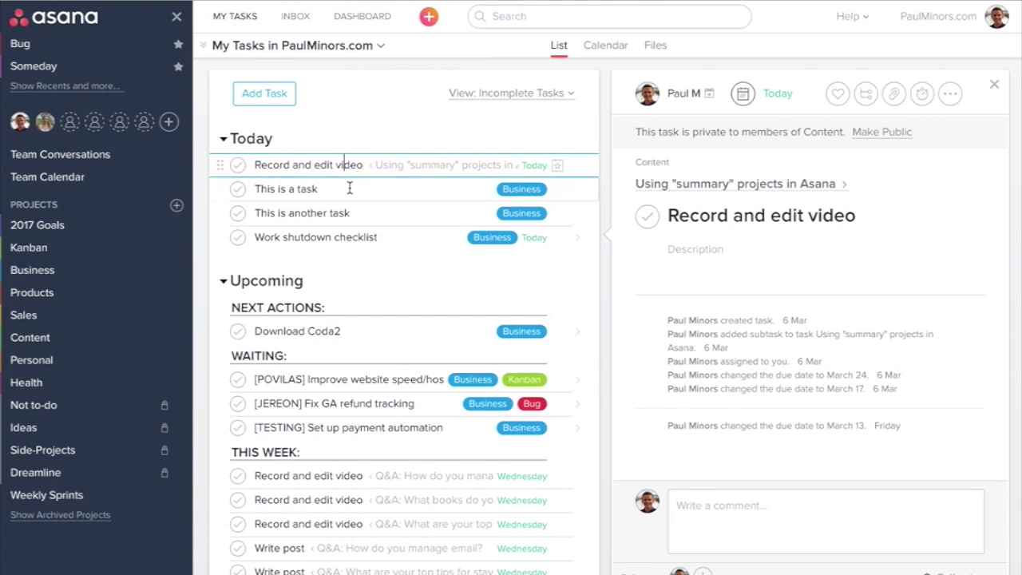
pyautogui.keyDown('shift'); pyautogui.click(340, 212); pyautogui.keyUp('shift')
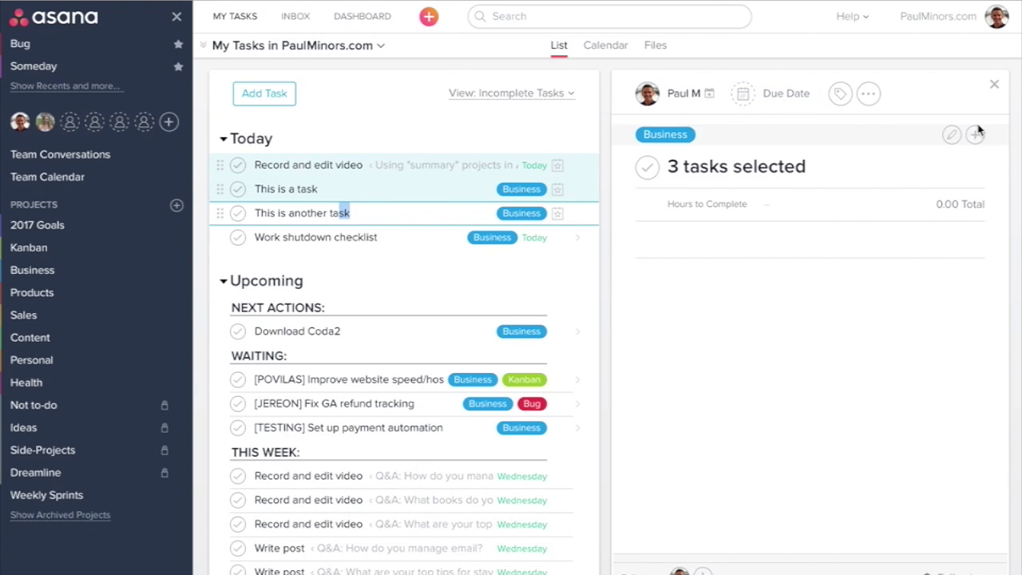
pyautogui.click(950, 141)
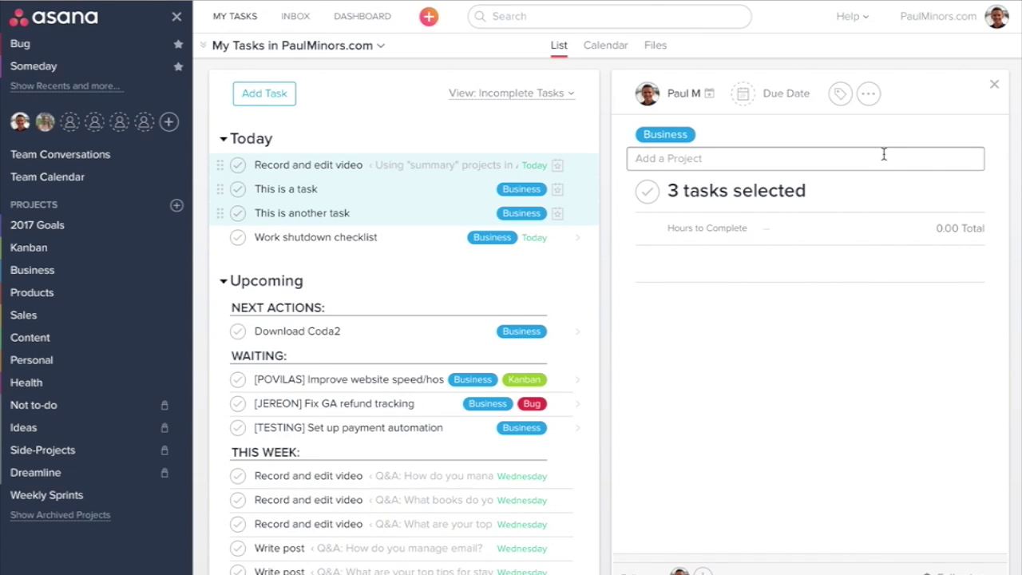
pyautogui.write('week')
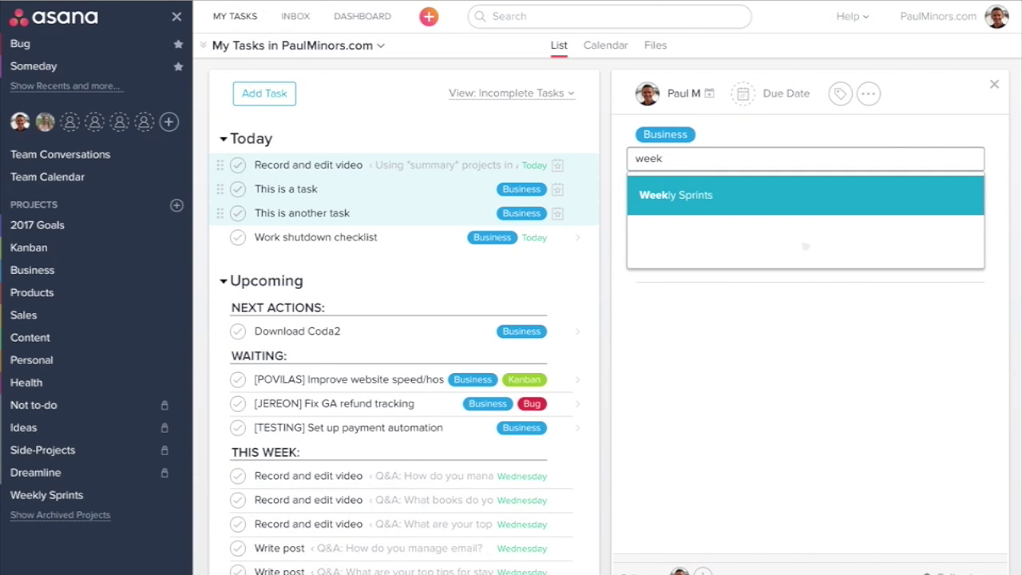
pyautogui.press('Return')
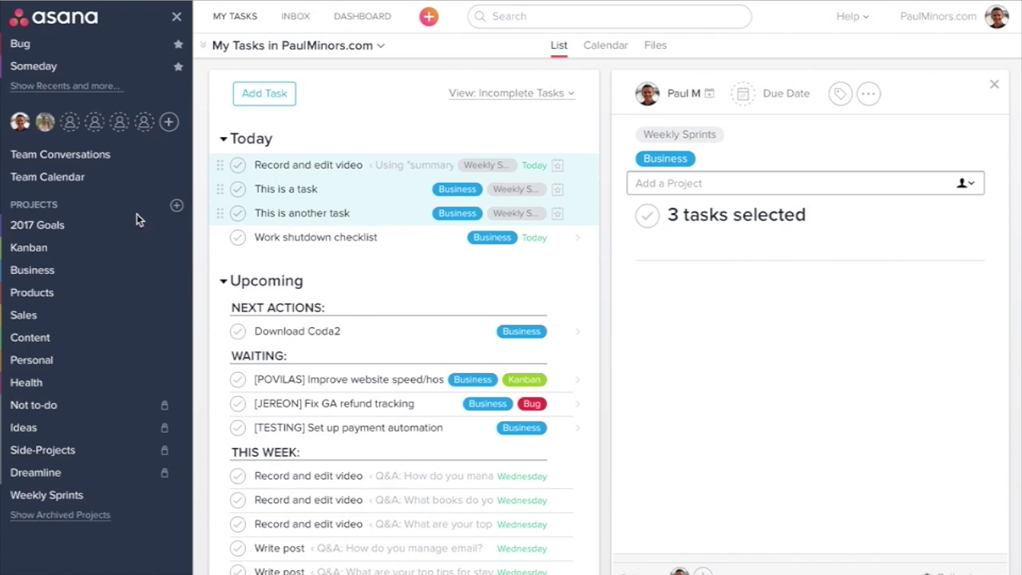
# - In Weekly Sprints, move "Record and edit video" under WEEK 1, "This is a task" under WEEK 2 and "This is another task" under WEEK 3
pyautogui.click(76, 494)
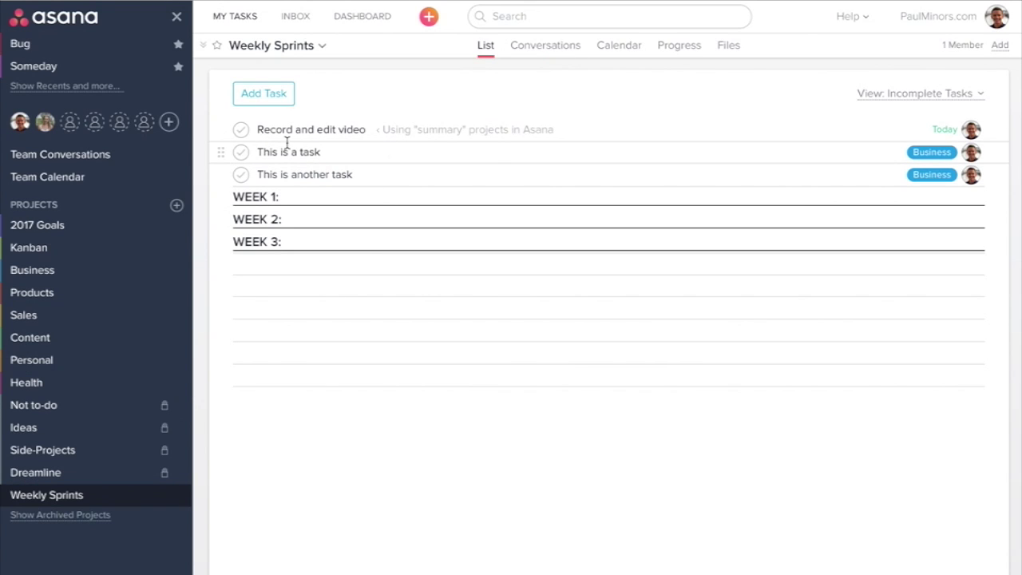
pyautogui.moveTo(220, 131); pyautogui.dragTo(289, 201)
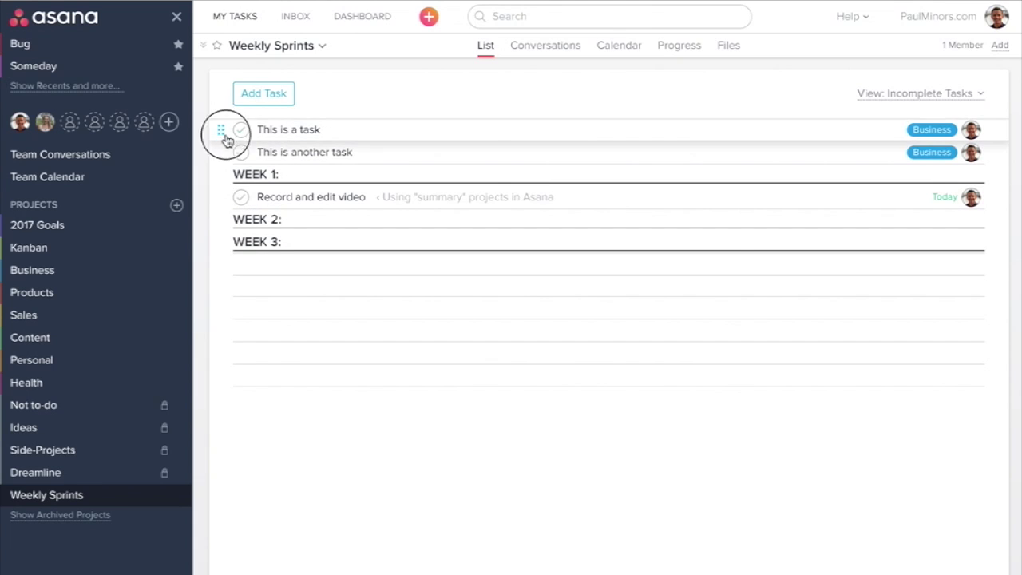
pyautogui.click(269, 221)
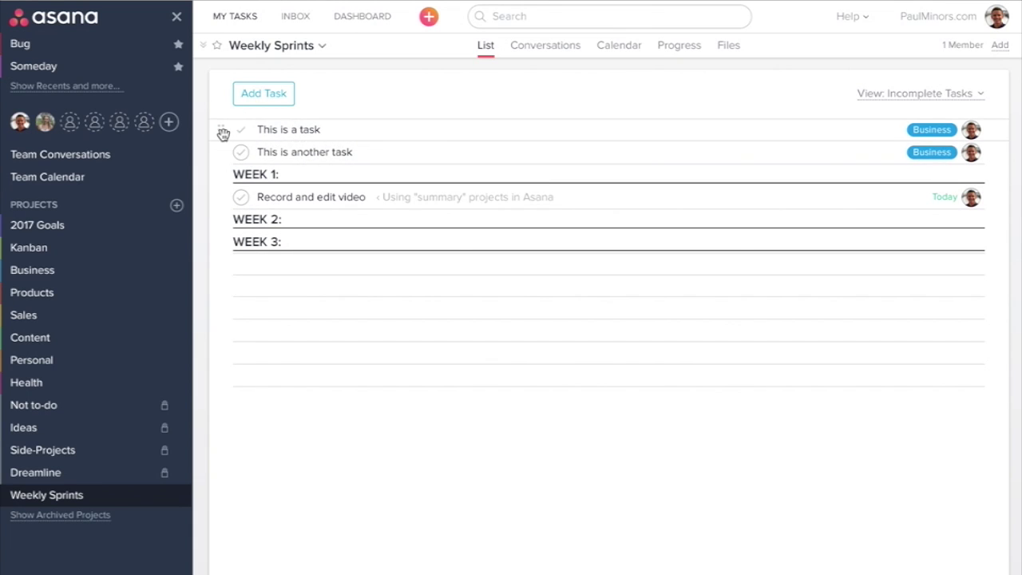
pyautogui.click(261, 140)
pyautogui.click(284, 221)
pyautogui.moveTo(239, 131); pyautogui.dragTo(283, 225)
pyautogui.click(291, 159)
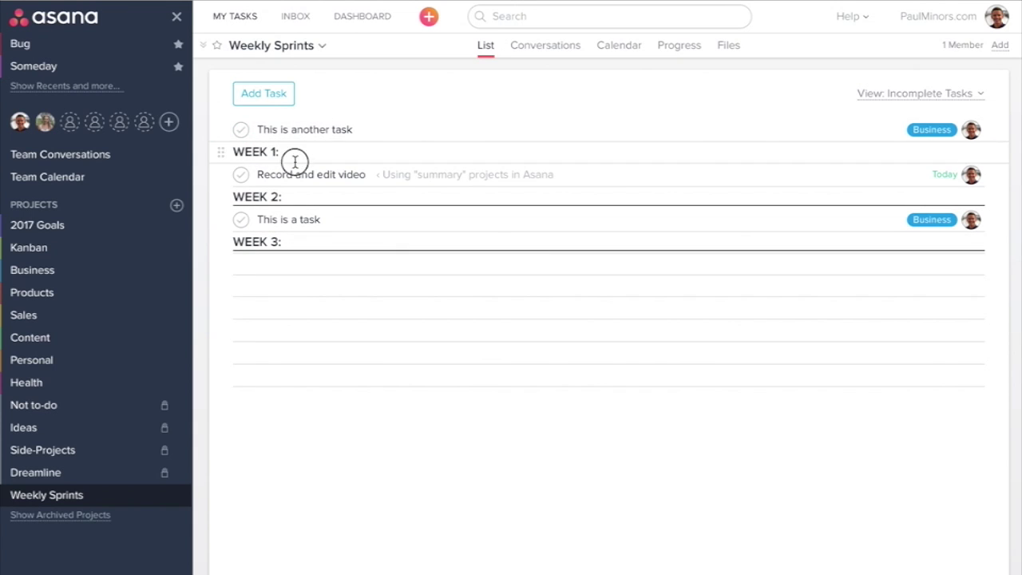
pyautogui.click(297, 243)
pyautogui.moveTo(221, 127); pyautogui.dragTo(264, 257)
pyautogui.moveTo(221, 130); pyautogui.dragTo(265, 255)
# - View the "Record and edit video" task, check the sprint tasks in the linked Business project, and return to Weekly Sprints
pyautogui.click(340, 151)
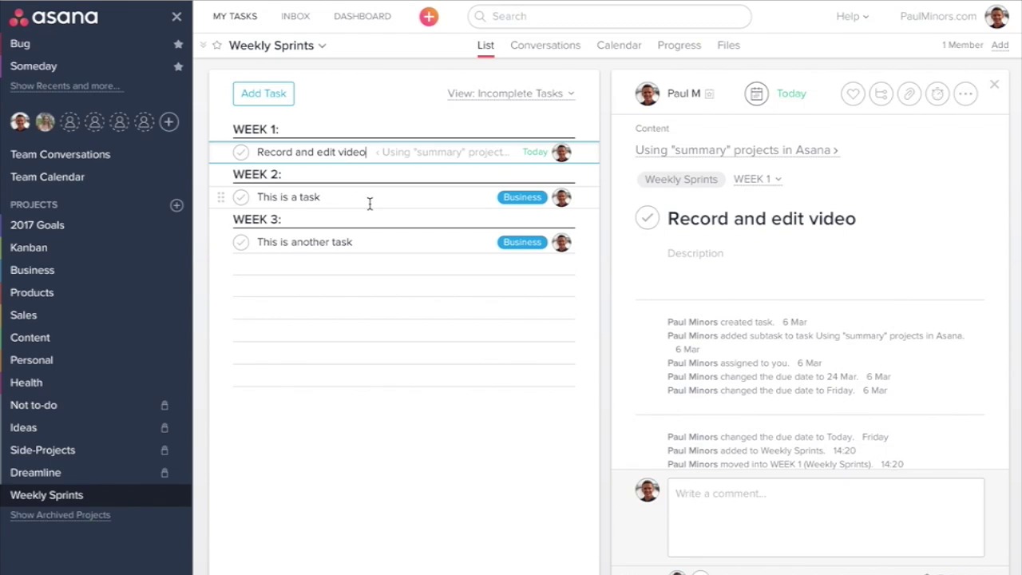
pyautogui.click(523, 197)
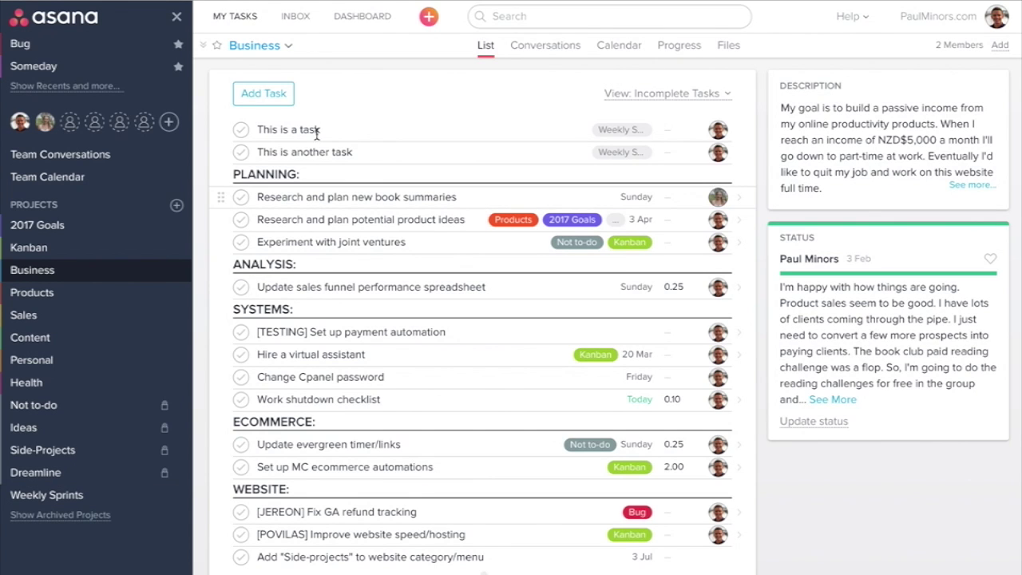
pyautogui.click(632, 134)
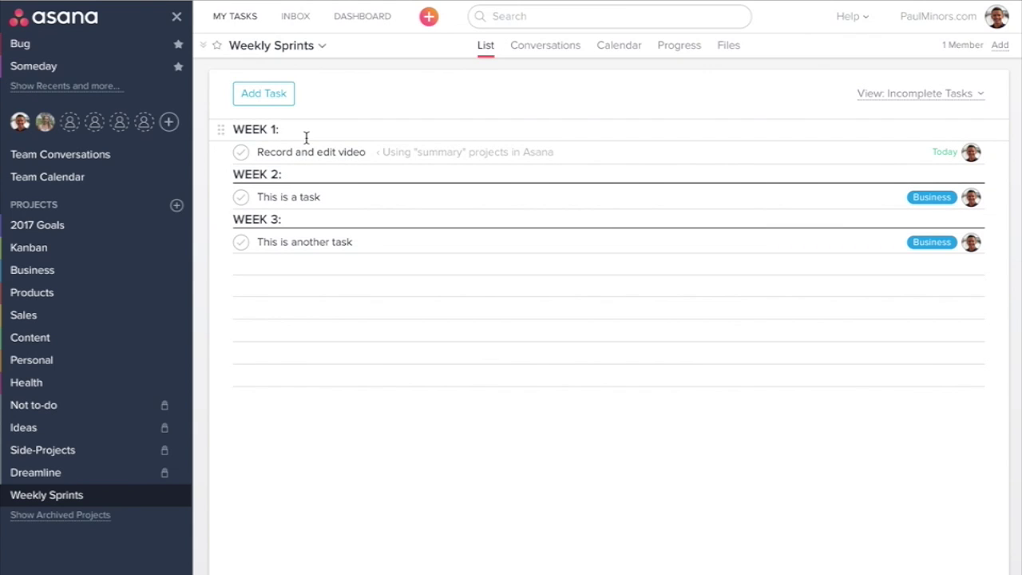
# - Examine how the 2017 Goals project groups its tasks by quarter and month
pyautogui.click(89, 228)
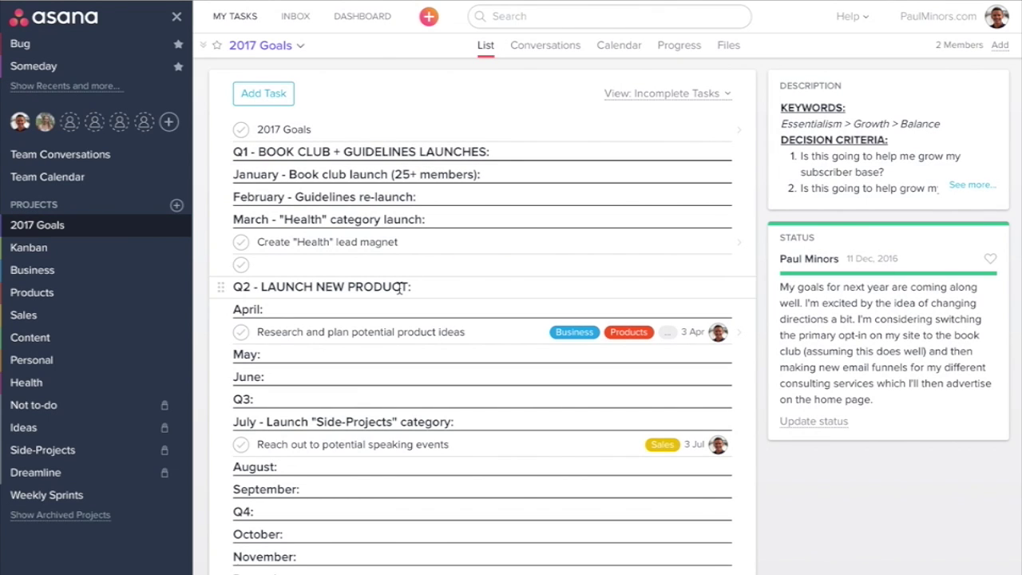
pyautogui.scroll(-1, 407, 214)
pyautogui.scroll(1, 408, 218)
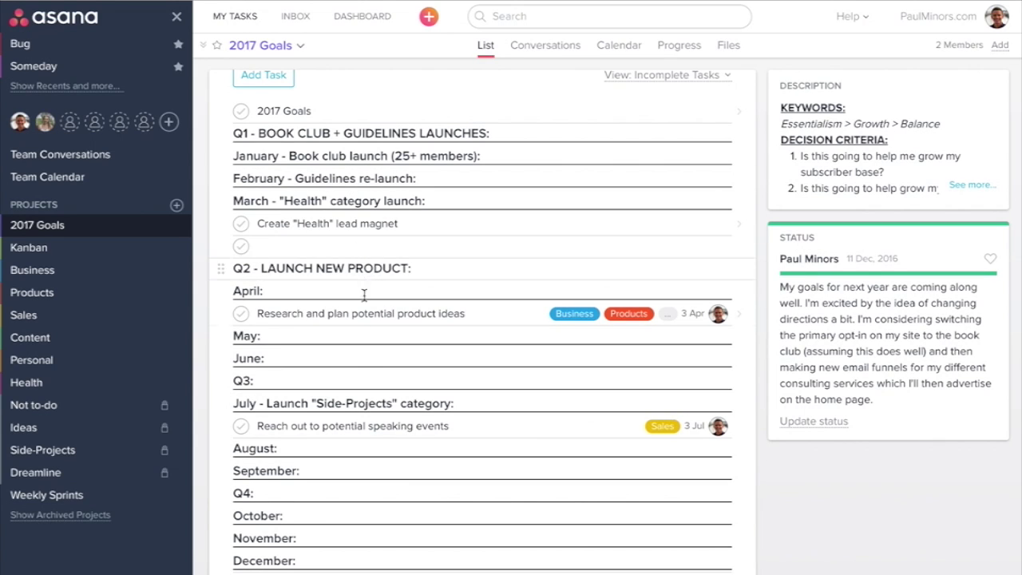
pyautogui.scroll(1, 415, 263)
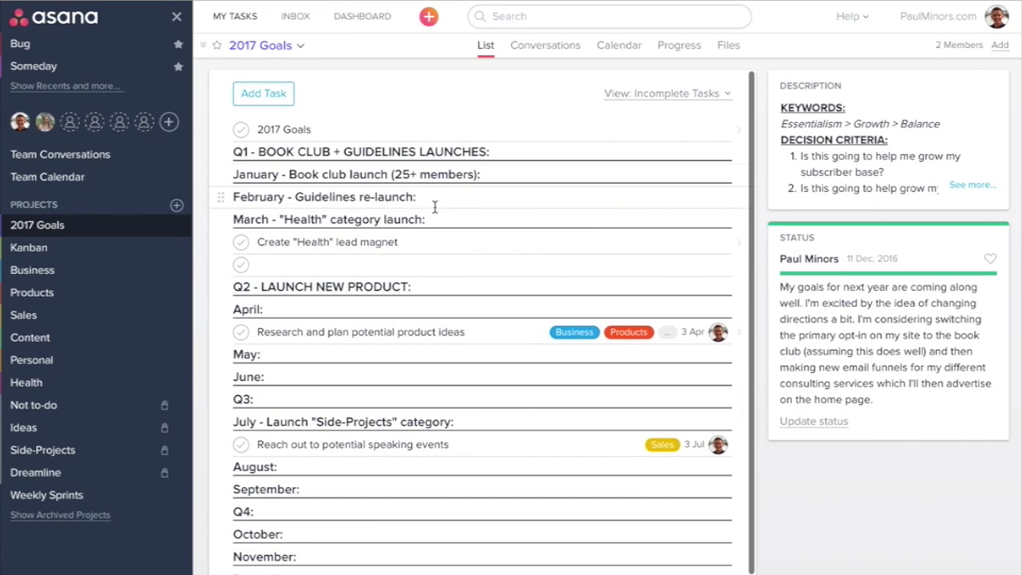
# - Open the Kanban board and view the details of the "Hire a virtual assistant" task in the Planning column
pyautogui.click(83, 254)
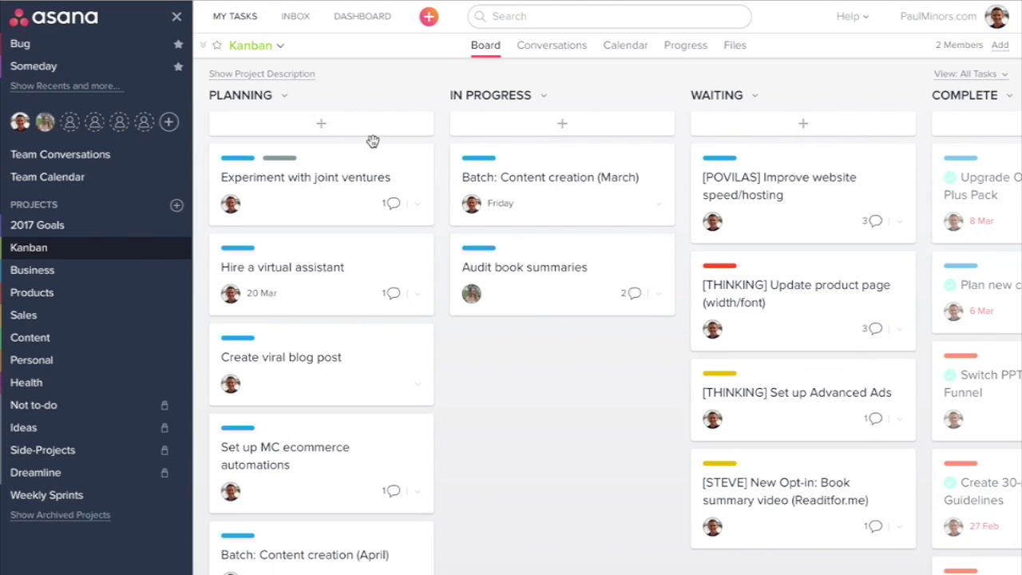
pyautogui.click(419, 273)
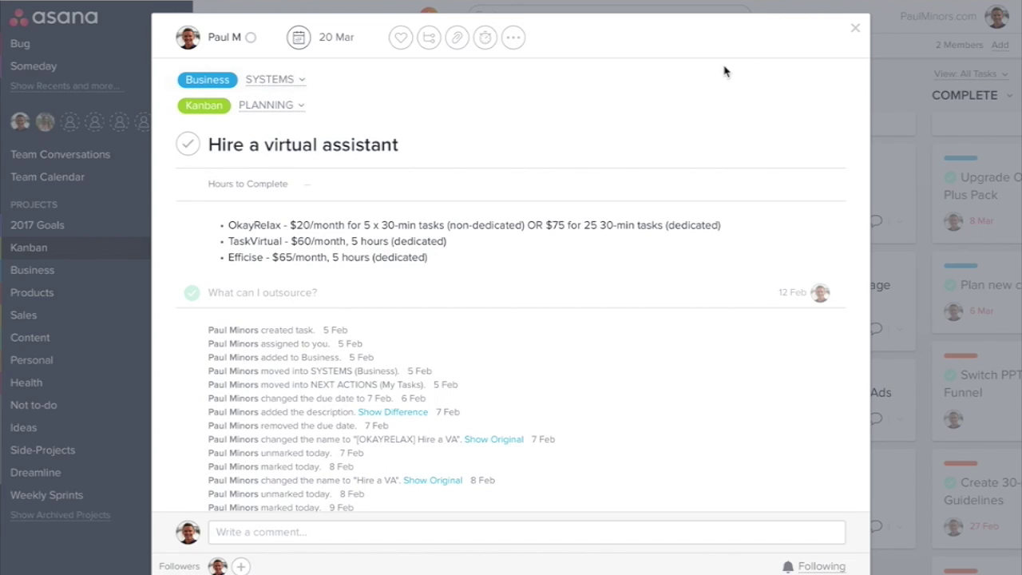
# - Close the task details, examine the Kanban board's columns from Planning through Complete, and return to the Weekly Sprints project
pyautogui.click(855, 29)
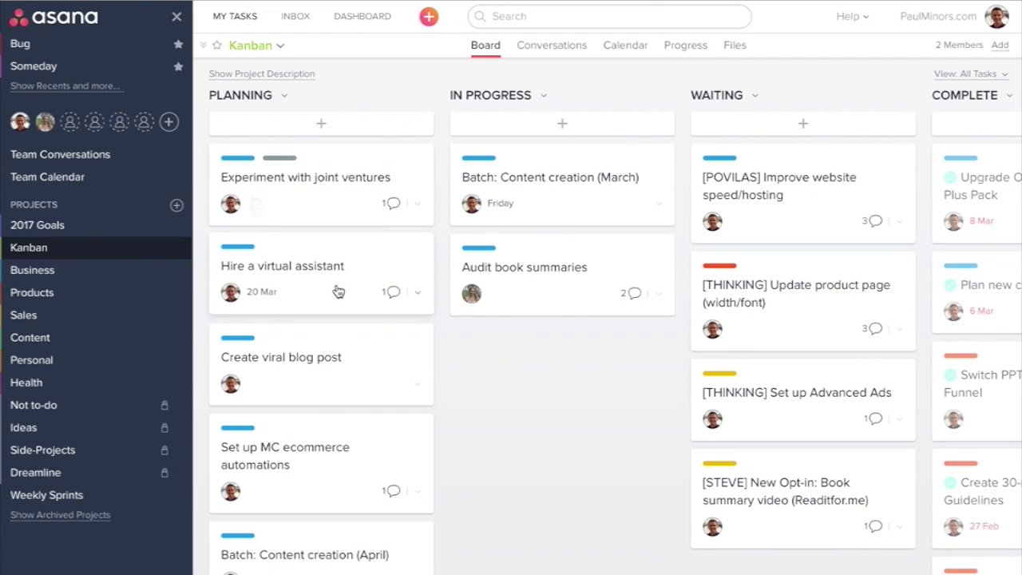
pyautogui.scroll(-3, 322, 219)
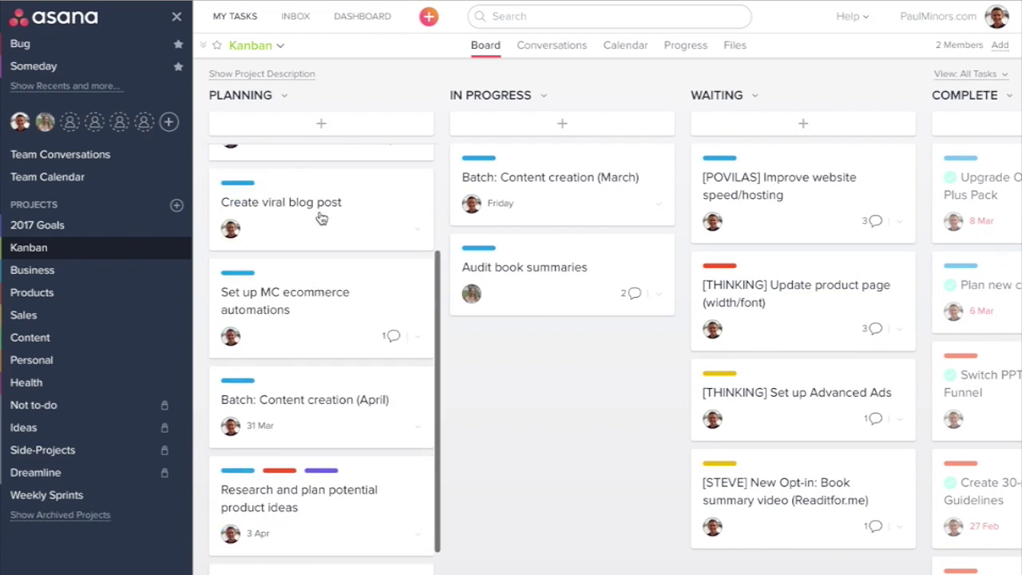
pyautogui.scroll(3, 321, 216)
pyautogui.scroll(-4, 329, 342)
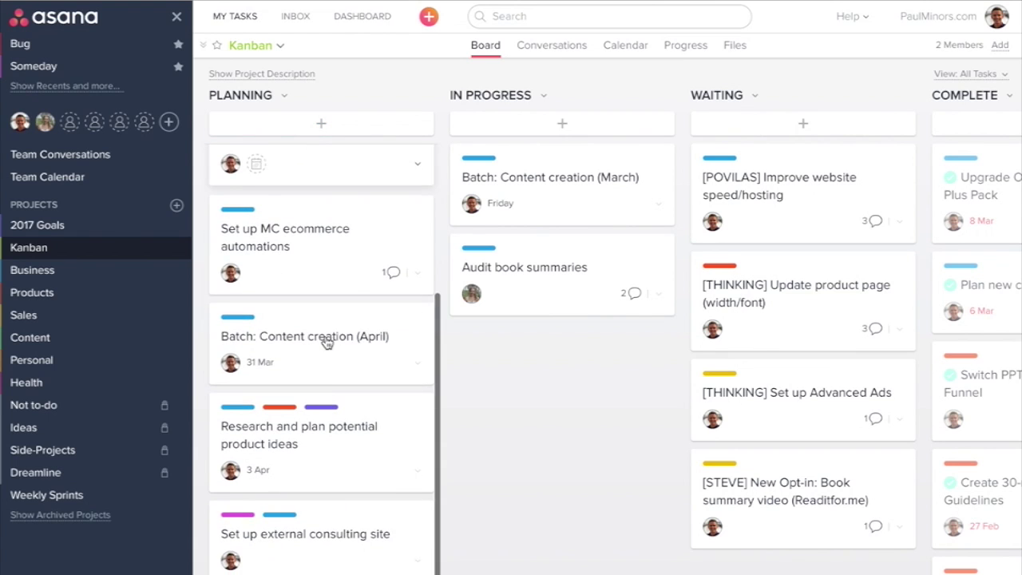
pyautogui.scroll(4, 327, 338)
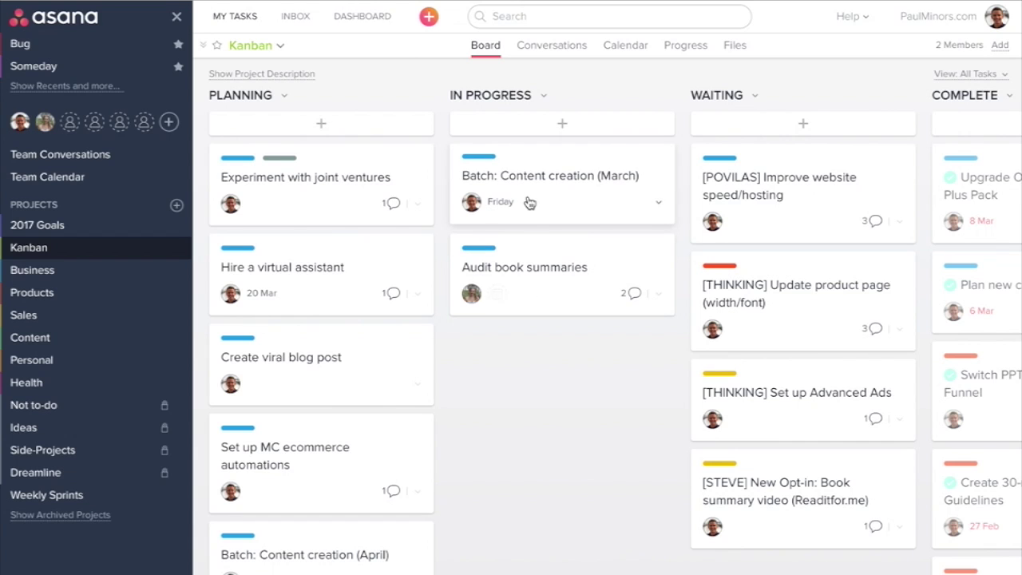
pyautogui.hscroll(4, 600, 194)
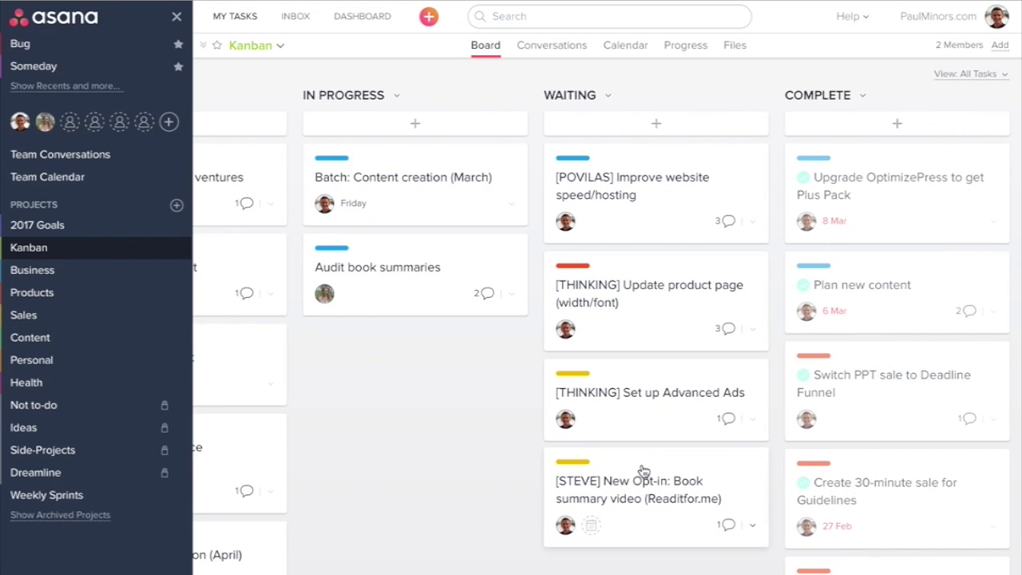
pyautogui.hscroll(5, 656, 199)
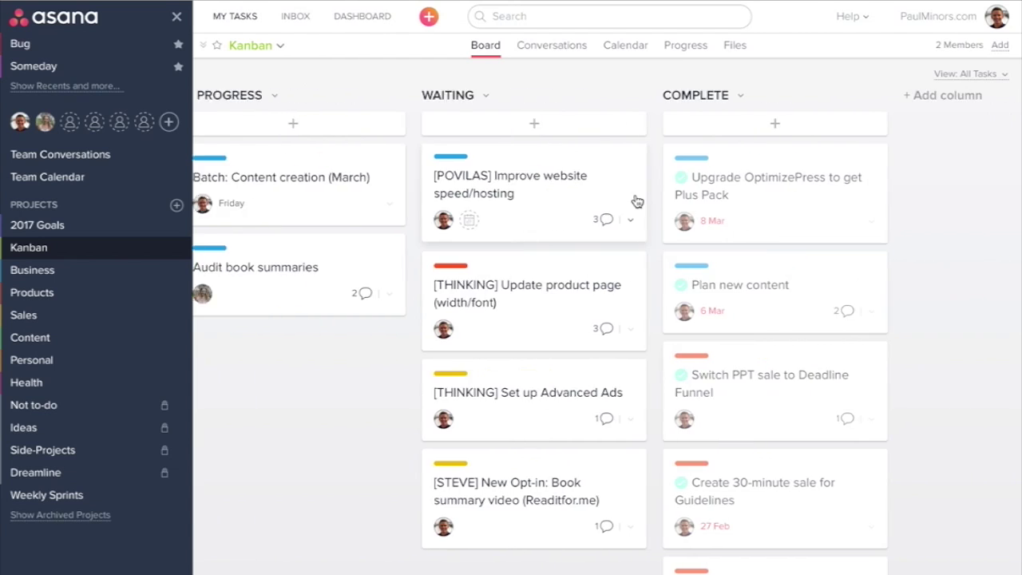
pyautogui.hscroll(-8, 680, 182)
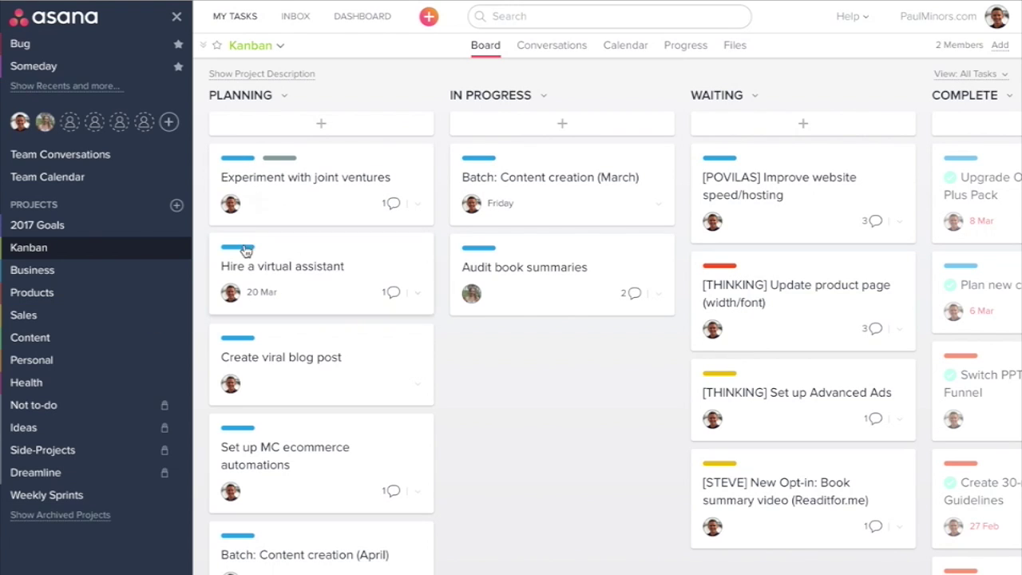
pyautogui.click(48, 498)
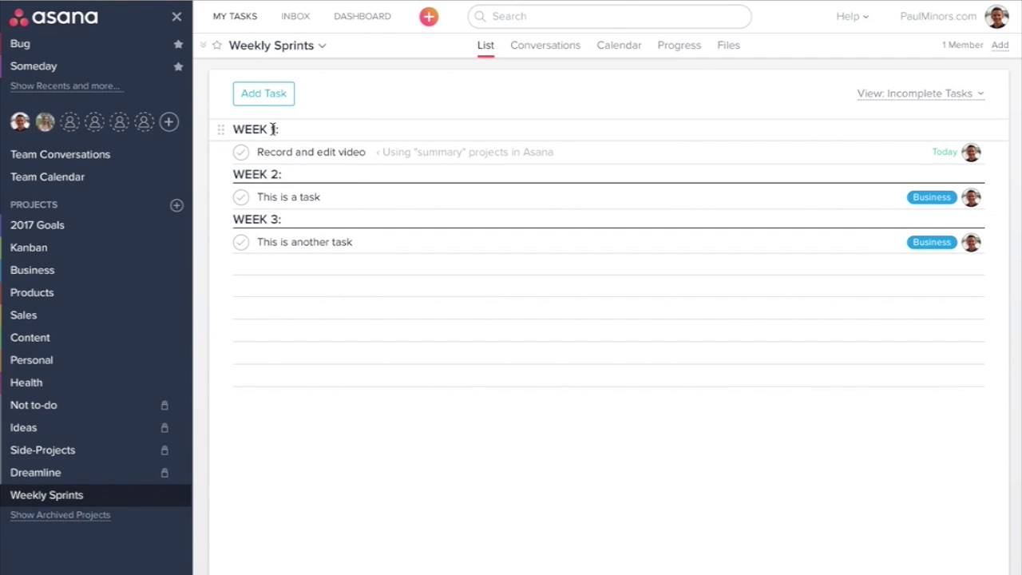